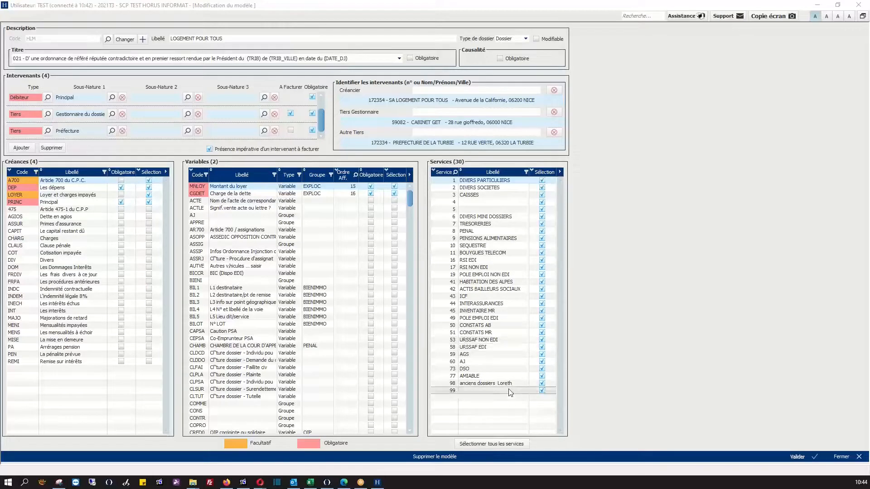
Close the model editor and open a new dossier for service 4, switching its model to HLM and accepting the change.
left_click(839, 457)
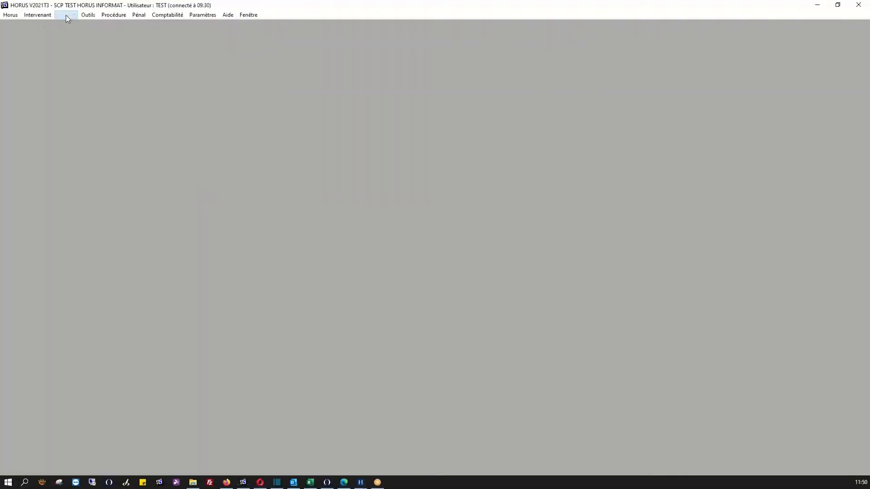
left_click(66, 15)
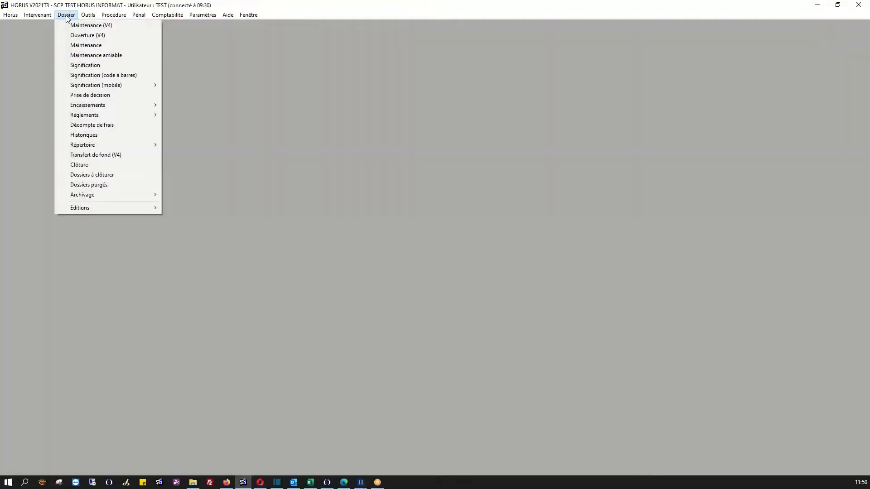
left_click(72, 36)
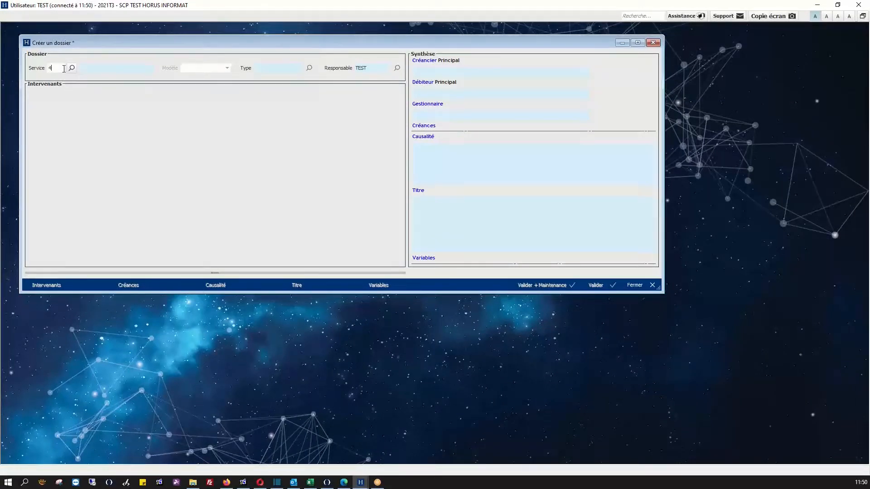
key("Tab")
left_click(227, 68)
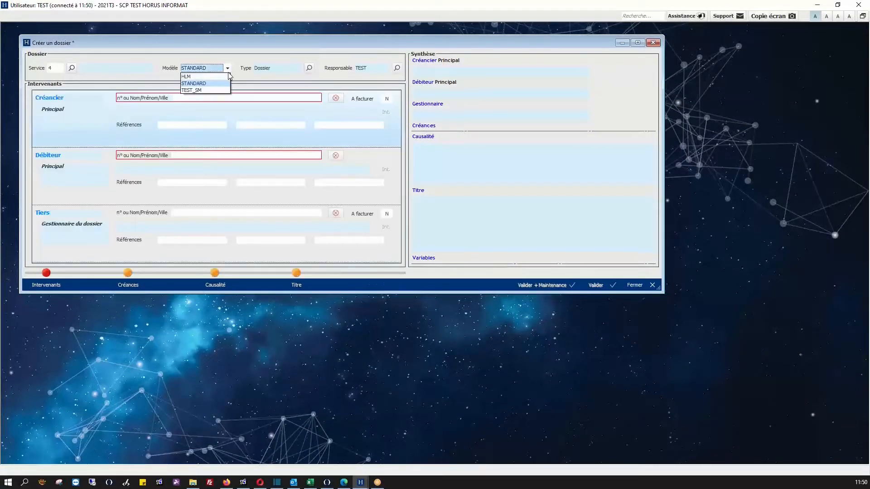
left_click(215, 77)
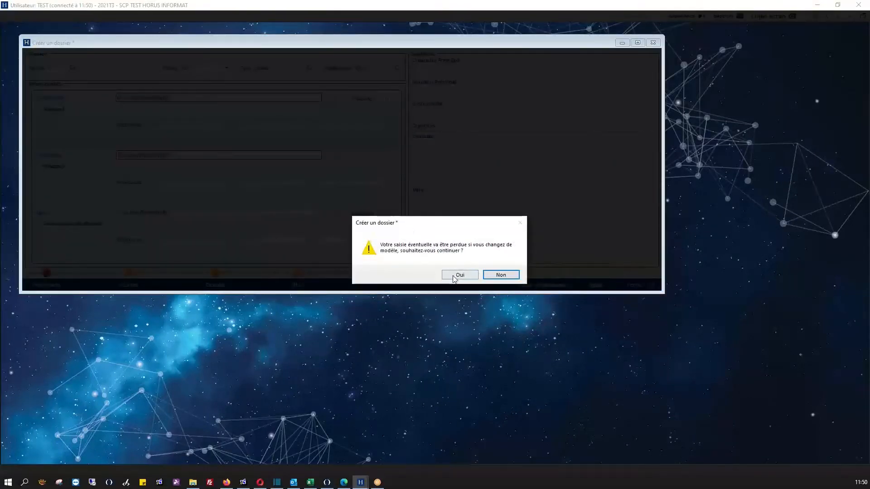
left_click(458, 275)
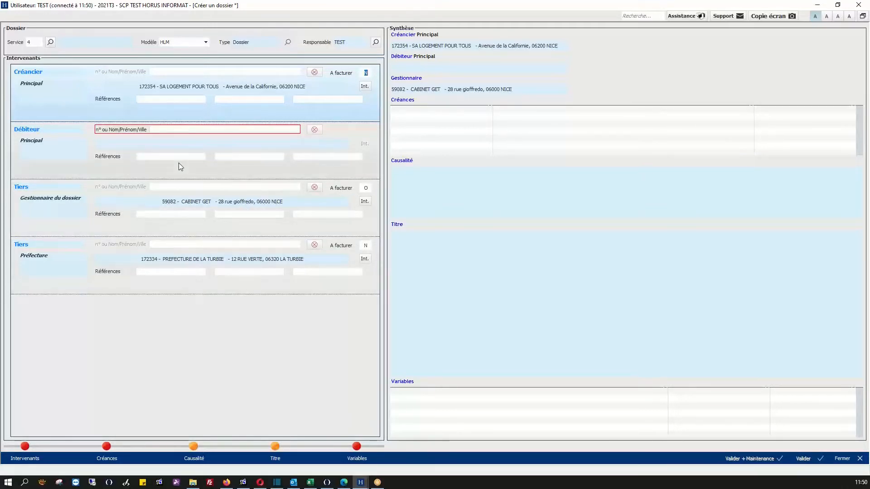
Search for the principal debtor by surname and assign the matching person to the dossier.
left_click(185, 131)
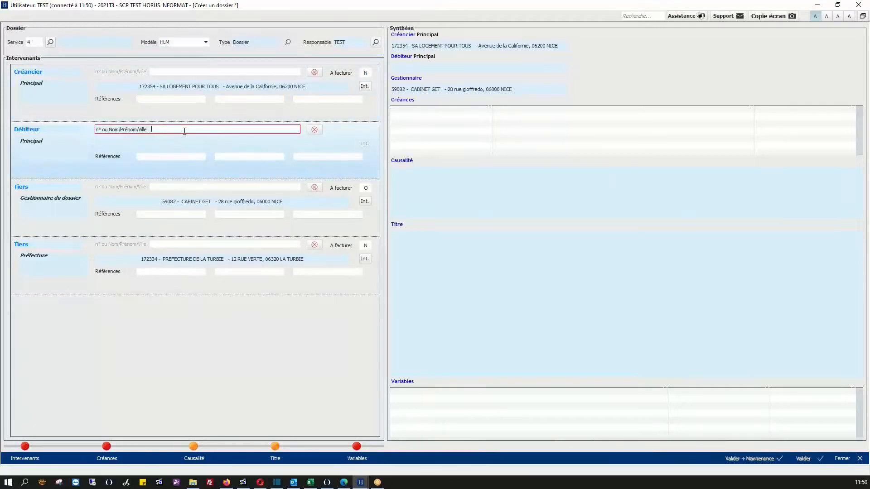
type("HOCHON")
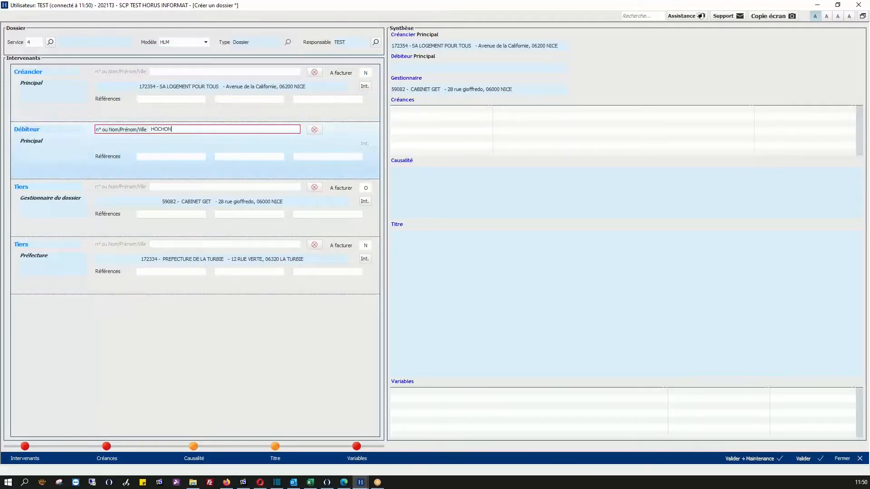
key("Return")
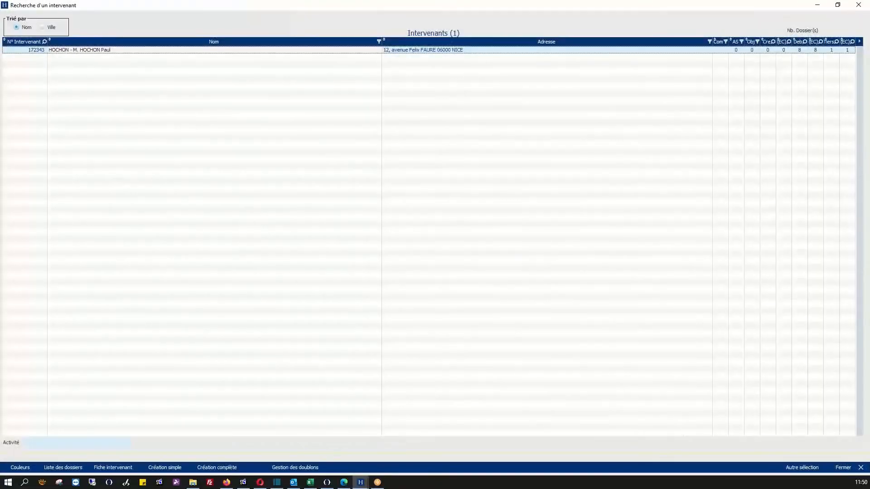
double_click(111, 51)
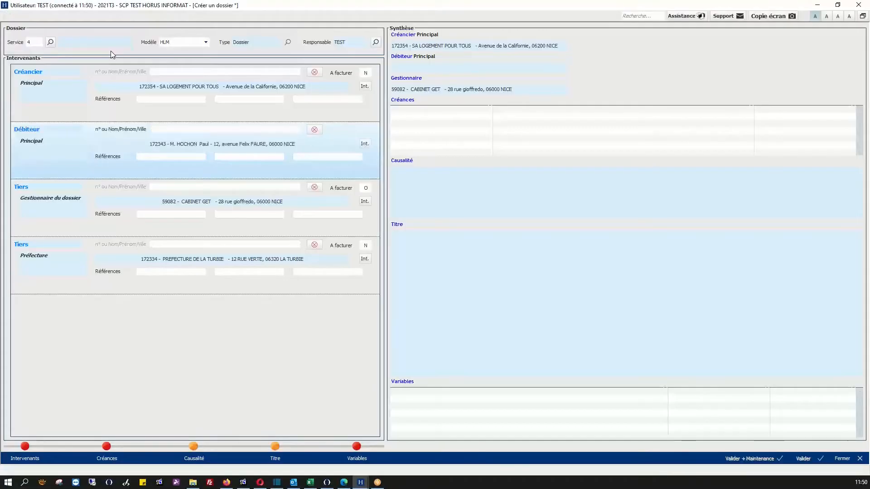
Enter reference 123456 for the principal creditor and 789456azd for the case manager, and validate the Intervenants stage.
left_click(163, 100)
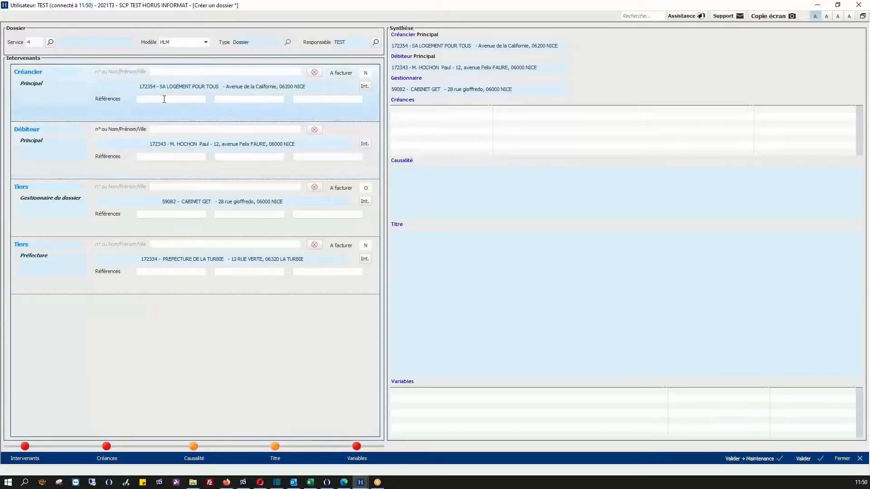
type("123")
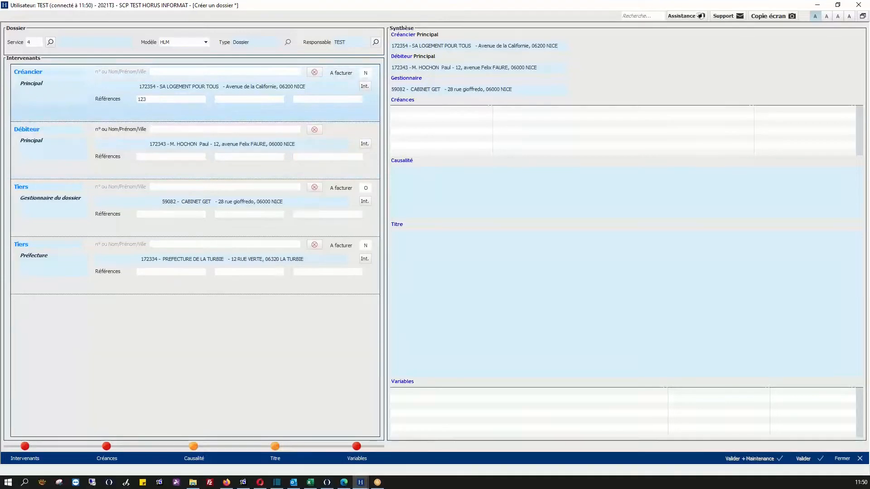
type("456")
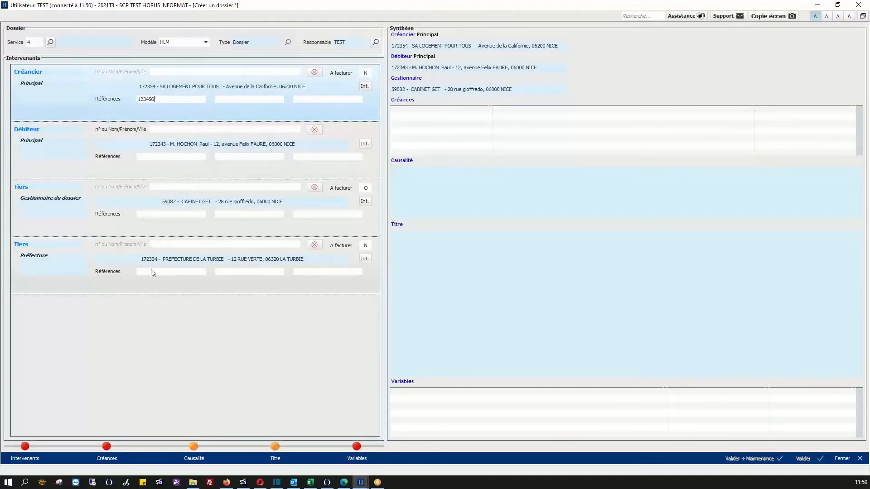
left_click(169, 213)
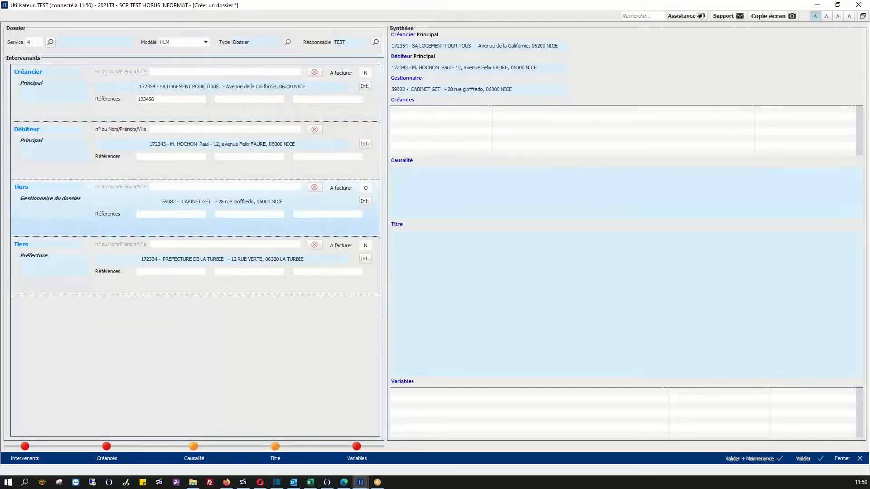
type("789456azd")
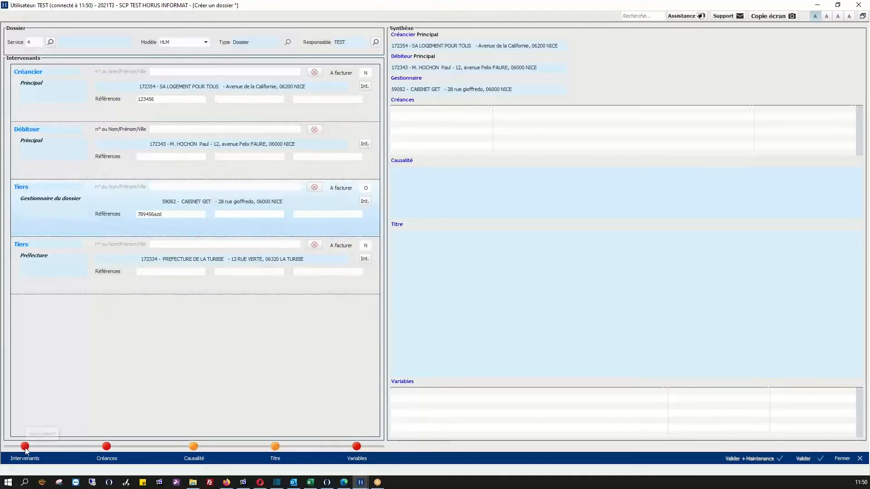
left_click(25, 447)
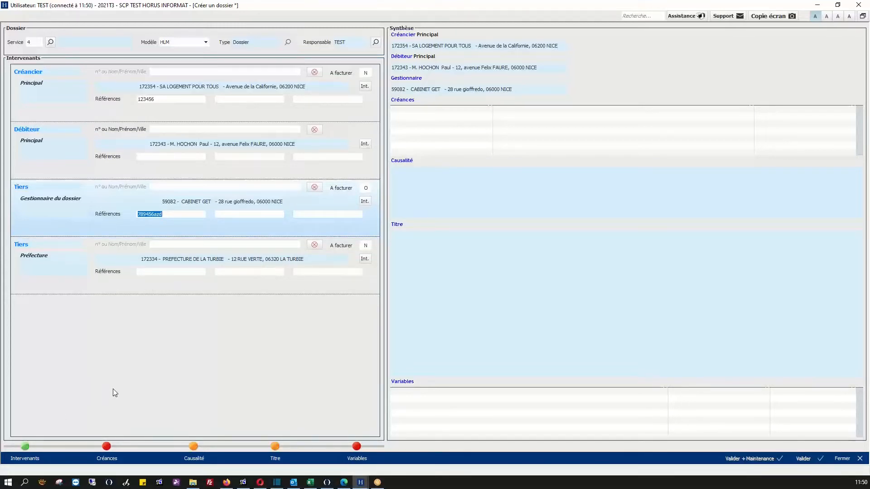
Go to the Créances stage and set the amount of the Principal claim to 8500.
left_click(113, 447)
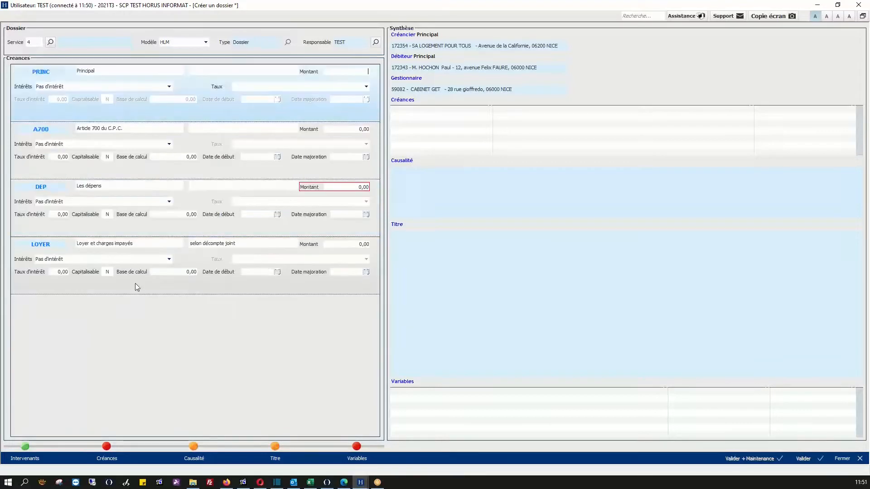
type("8500")
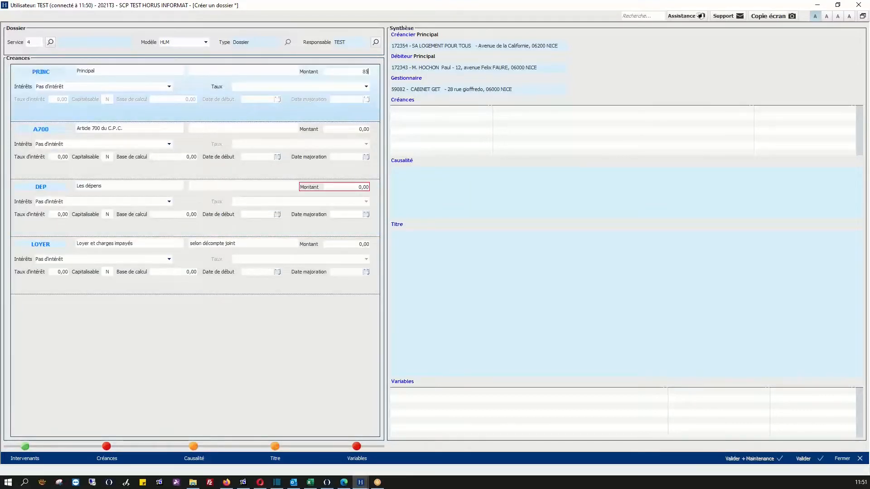
key("Tab")
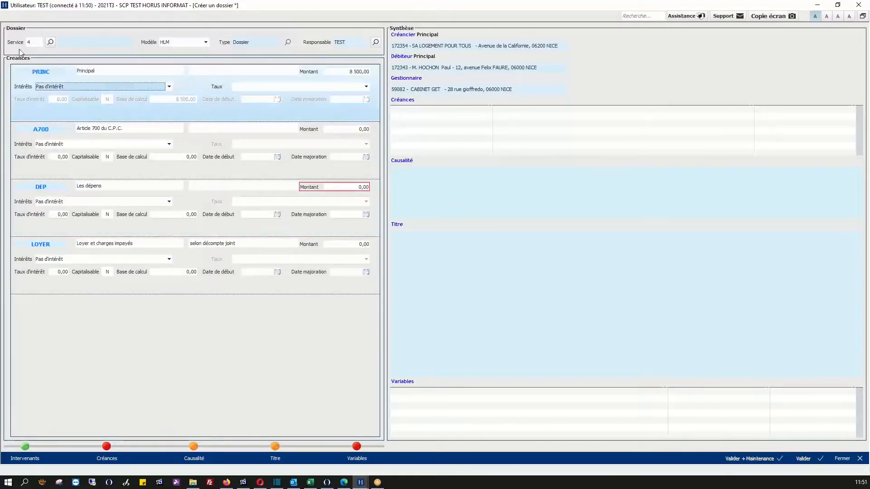
Set the Principal claim's interest to "Princ. + Frais + Int. - Acomp." at TAUX INTERET LEGAL COMMERCIAL, with start date 01/01/2021.
left_click(169, 86)
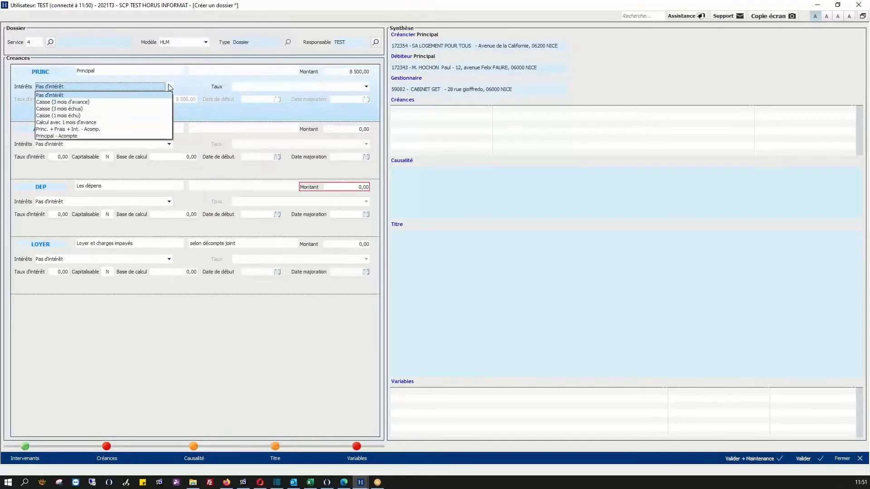
left_click(60, 130)
left_click(366, 87)
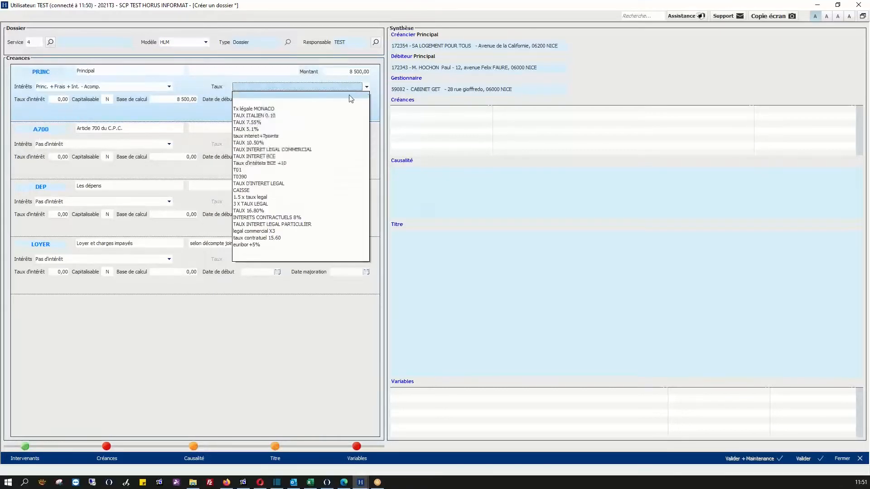
left_click(317, 149)
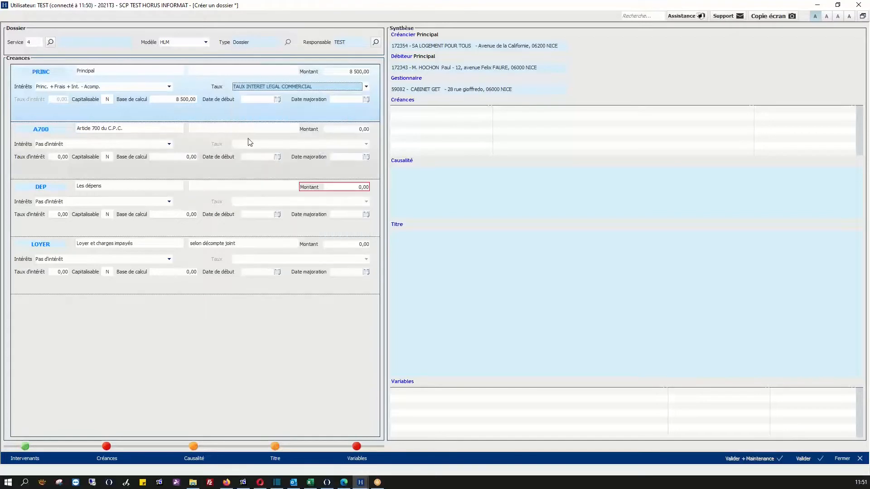
left_click(268, 101)
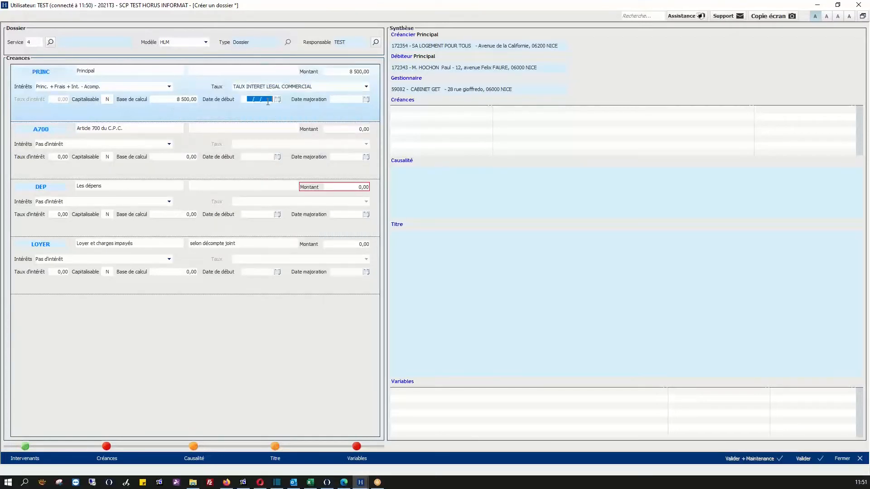
type("01/01/2021")
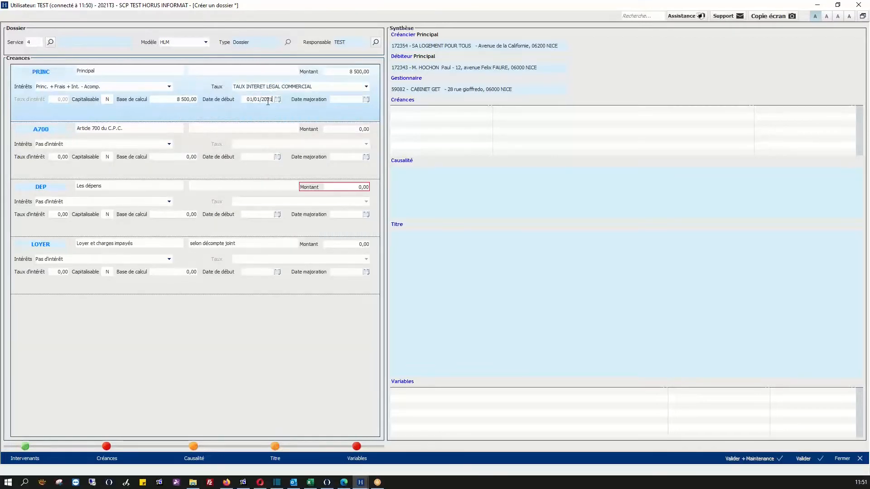
key("Tab")
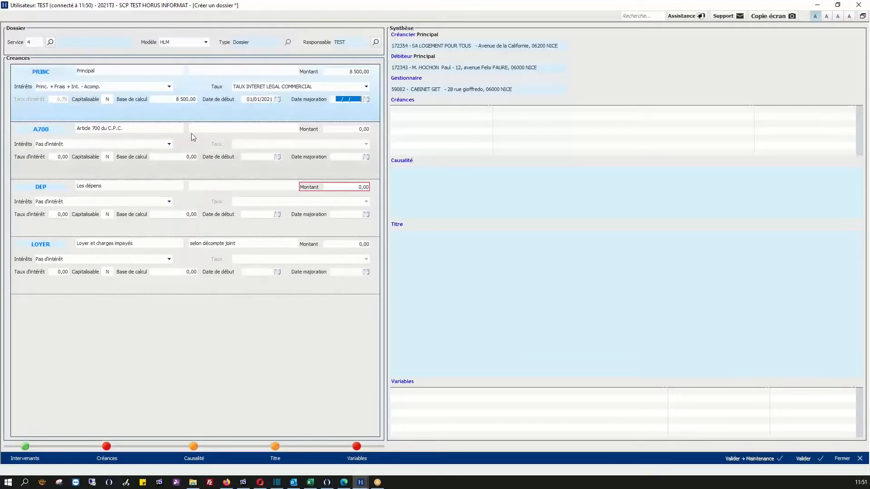
Set the Article 700 claim to 750 with "Princ. + Frais + Int. - Acomp." interest at TAUX INTERET LEGAL COMMERCIAL.
left_click(351, 130)
type("750")
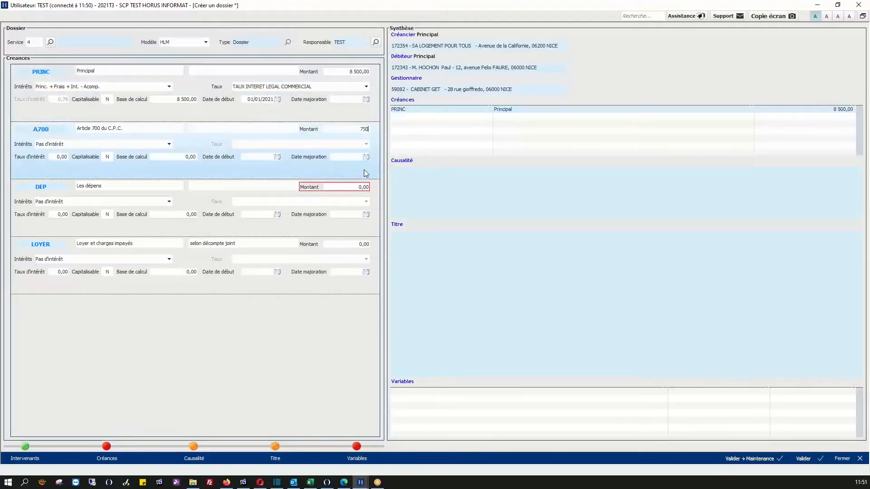
key("Tab")
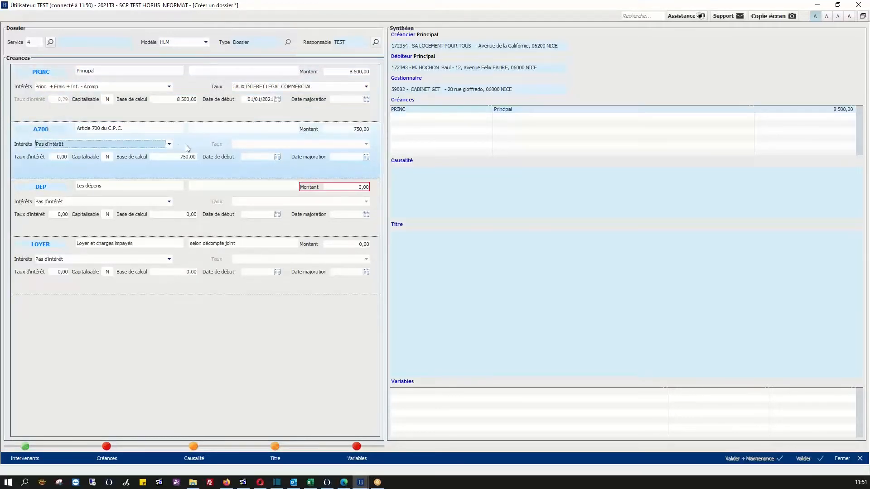
left_click(170, 145)
left_click(84, 186)
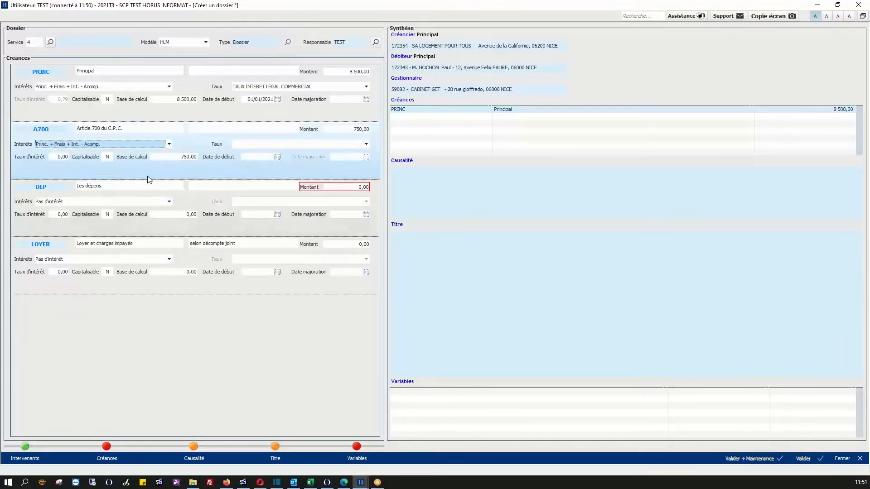
left_click(325, 145)
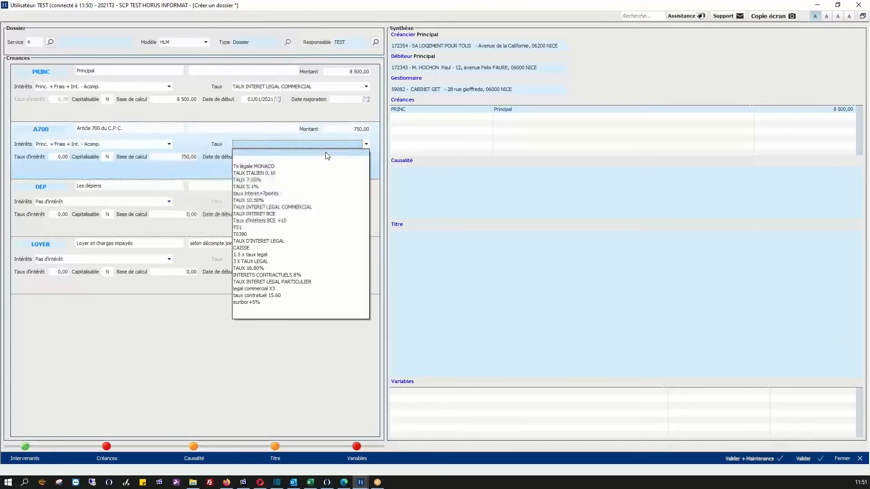
left_click(315, 206)
Set the amount of the Les dépens claim to 451,18 and validate the Créances stage.
left_click(343, 187)
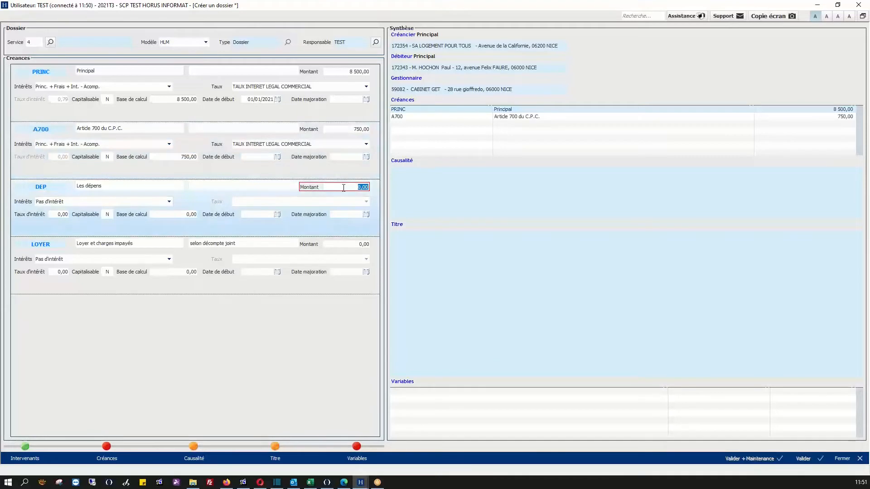
type("451,18")
key("Tab")
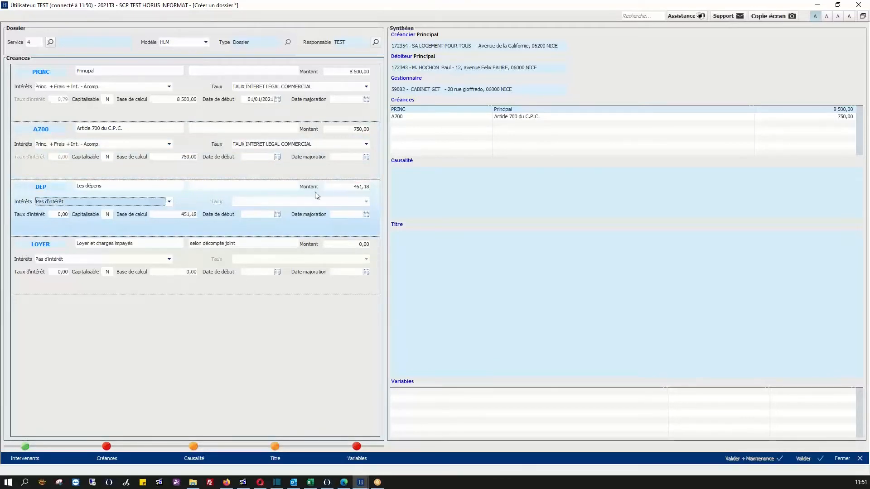
left_click(106, 446)
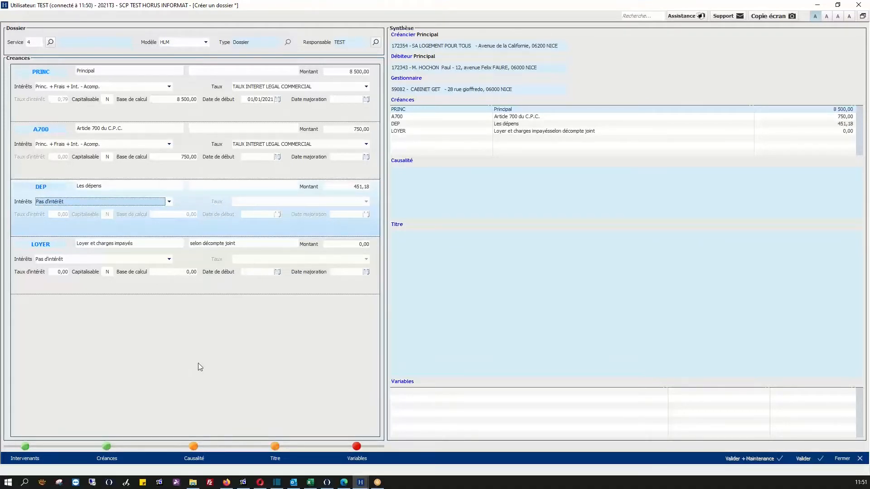
Go to the Titre stage and set the (TRIB) variable to "tribunal de première instance".
left_click(196, 448)
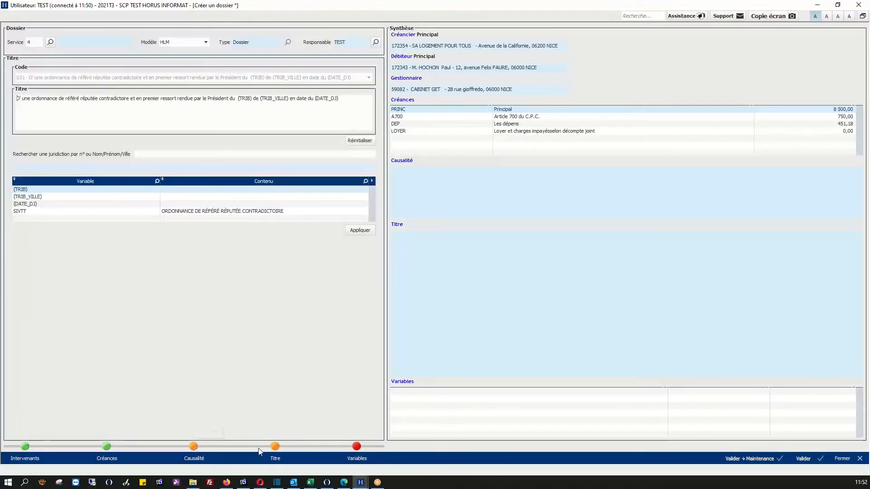
left_click(186, 190)
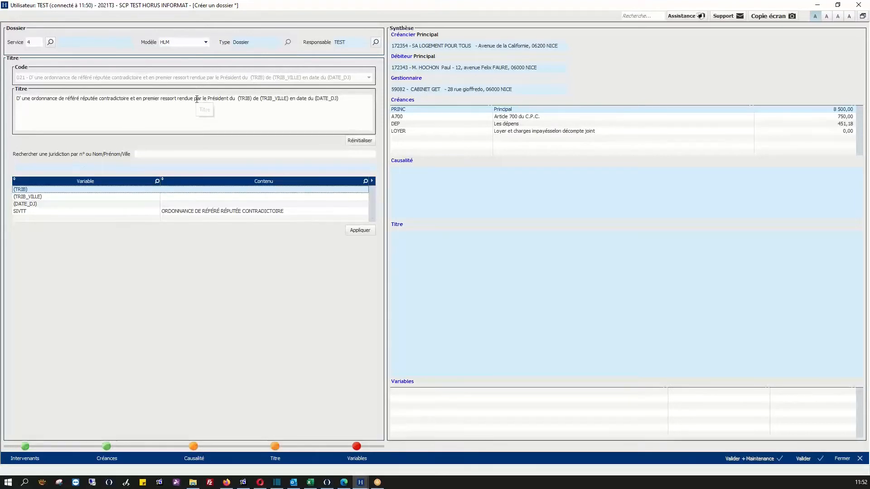
left_click(196, 188)
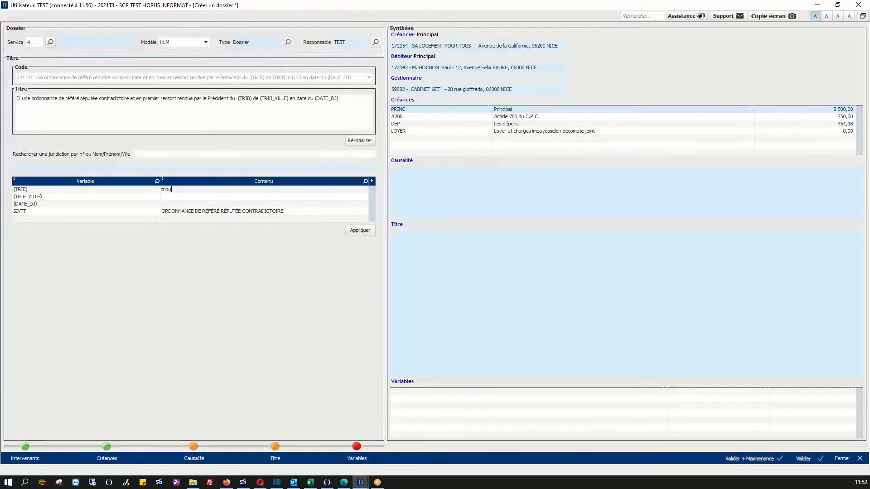
type("tribunal de mpremière instance")
key("Return")
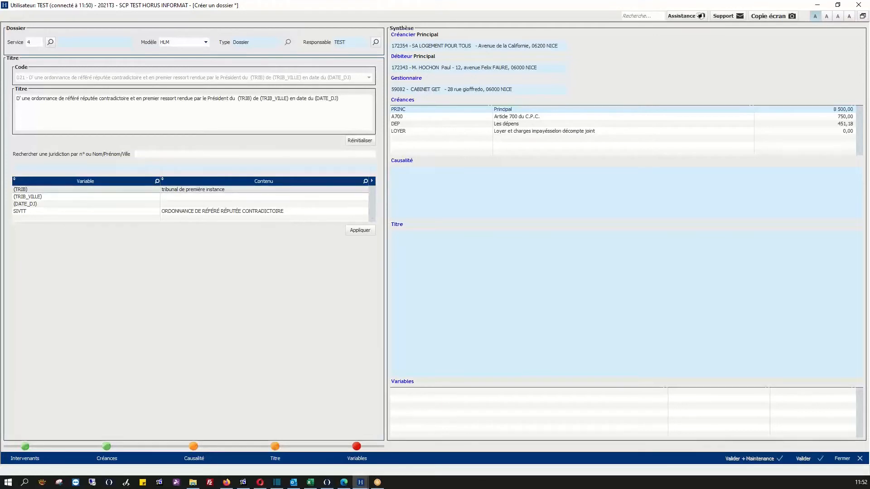
Set (TRIB_VILLE) to LA TURBIE and (DATE_DJ) to 01122019, and apply the variables to the title to validate the Titre stage.
type("LA TURBIE")
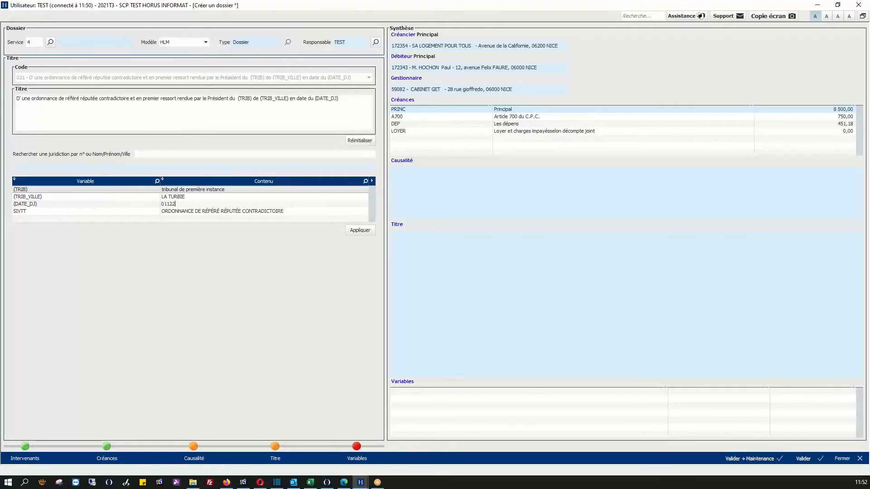
type("01122019")
key("Return")
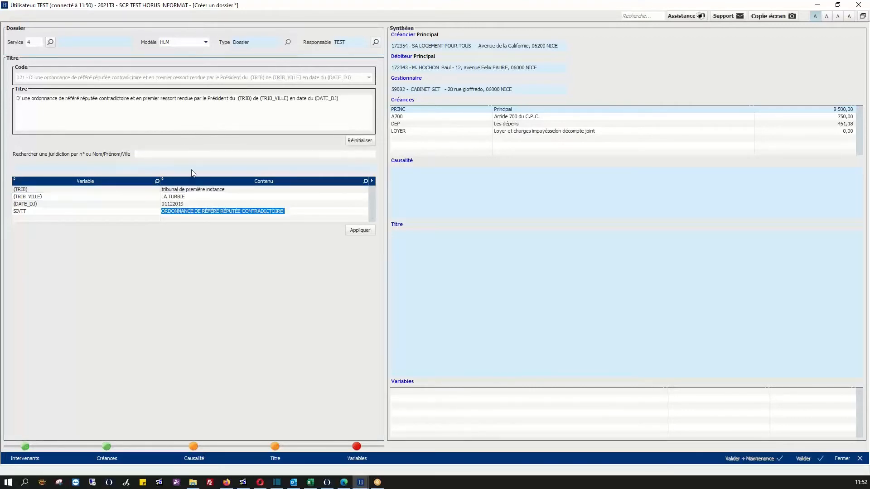
left_click(357, 233)
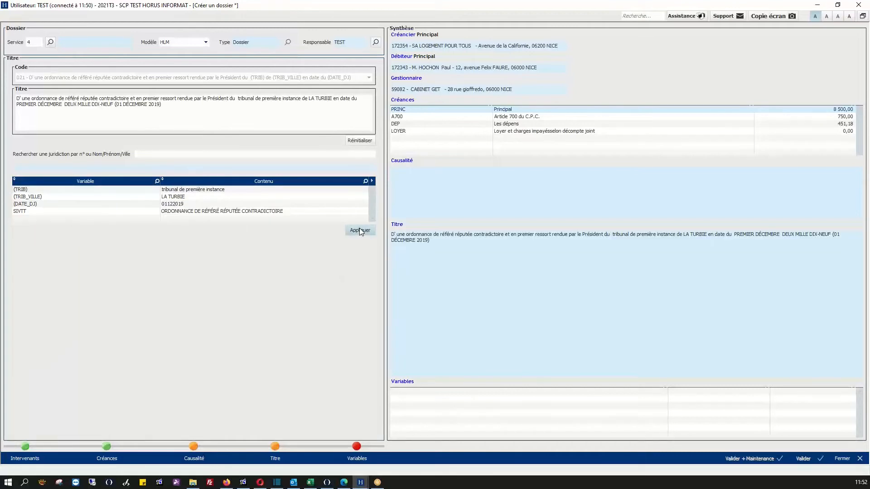
left_click(276, 446)
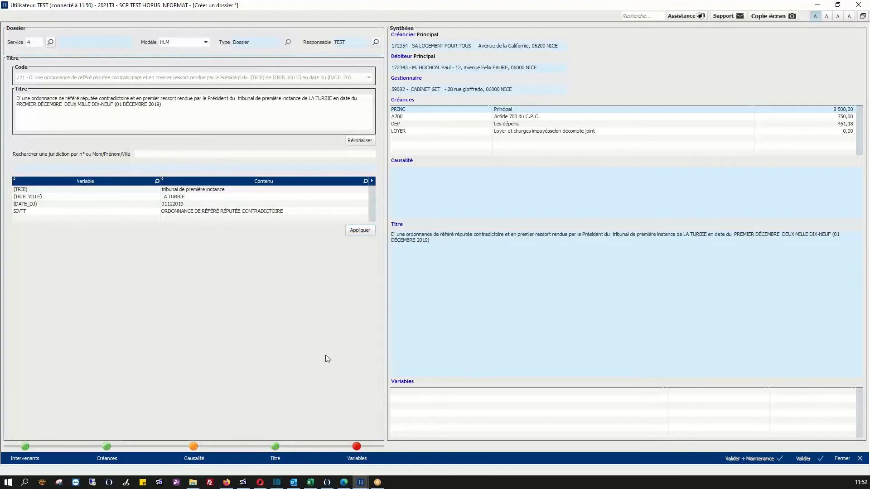
In the Variables stage, set Montant du loyer to 8500 and Charge de la dette to 720, and validate the stage.
left_click(357, 446)
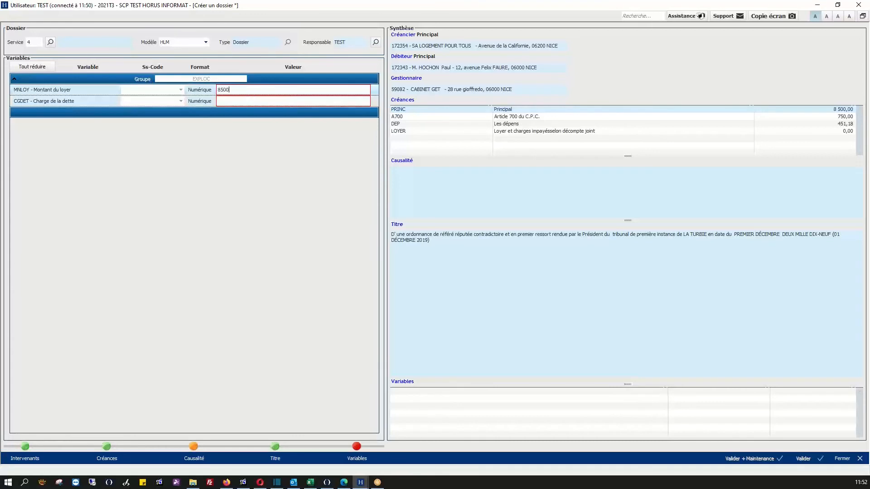
key("Tab")
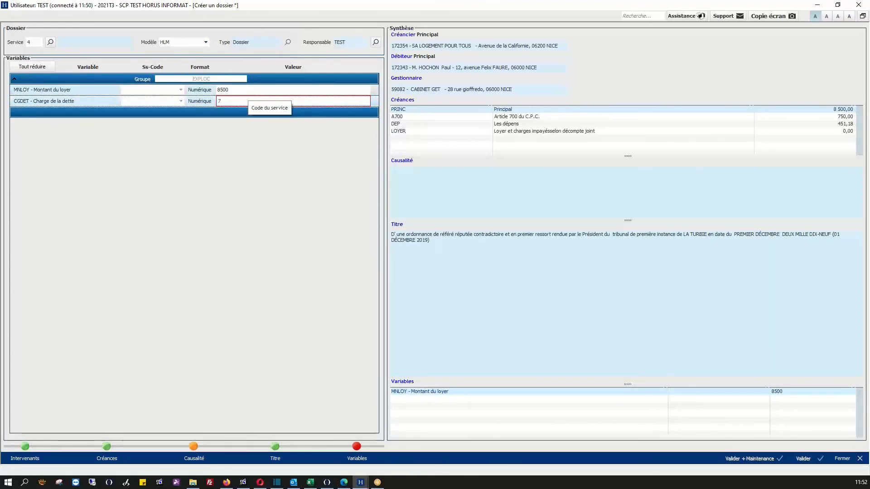
type("720")
key("Tab")
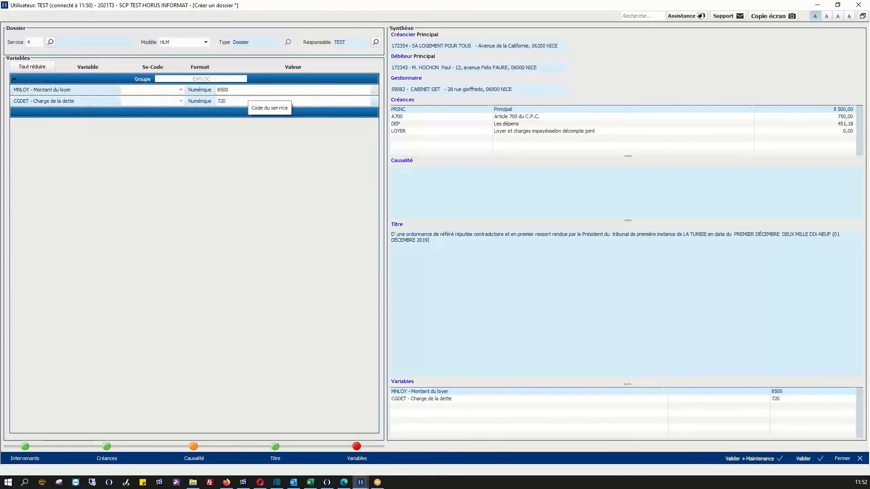
left_click(357, 447)
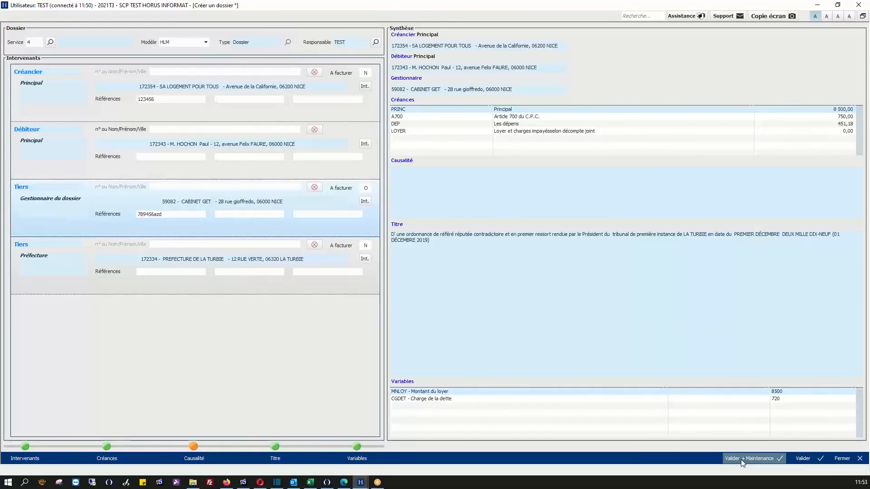
Validate the new dossier and decline updating the data of the Gestionnaire party record.
left_click(809, 459)
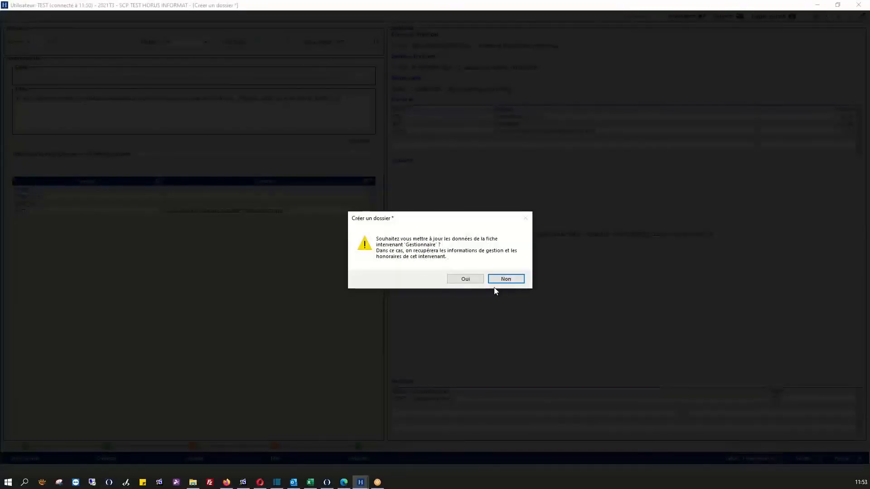
left_click(502, 279)
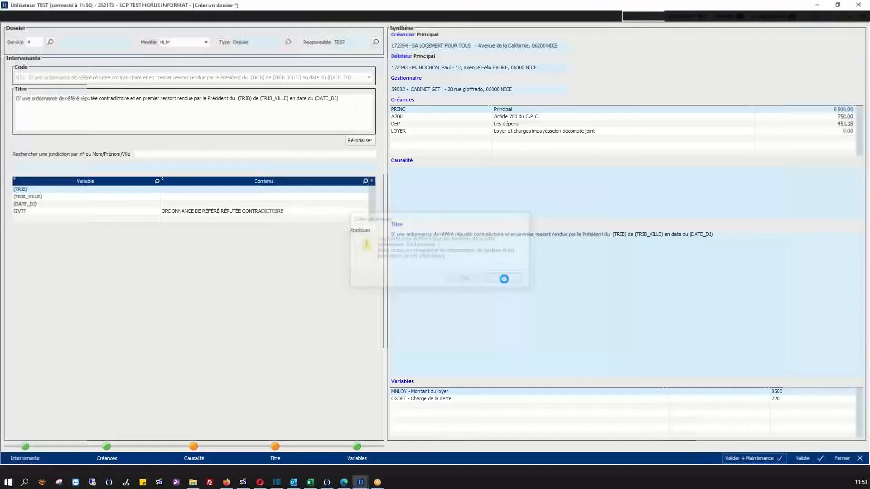